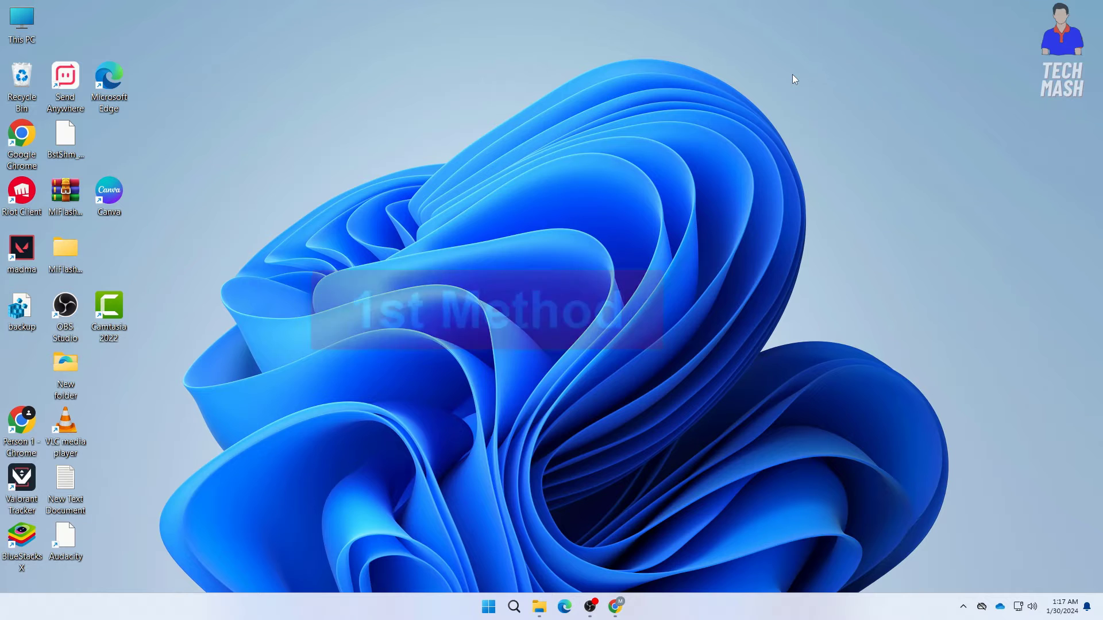
Launch Control Panel from Windows search with the view set to Category.
{"action": "key", "text": "super+s"}
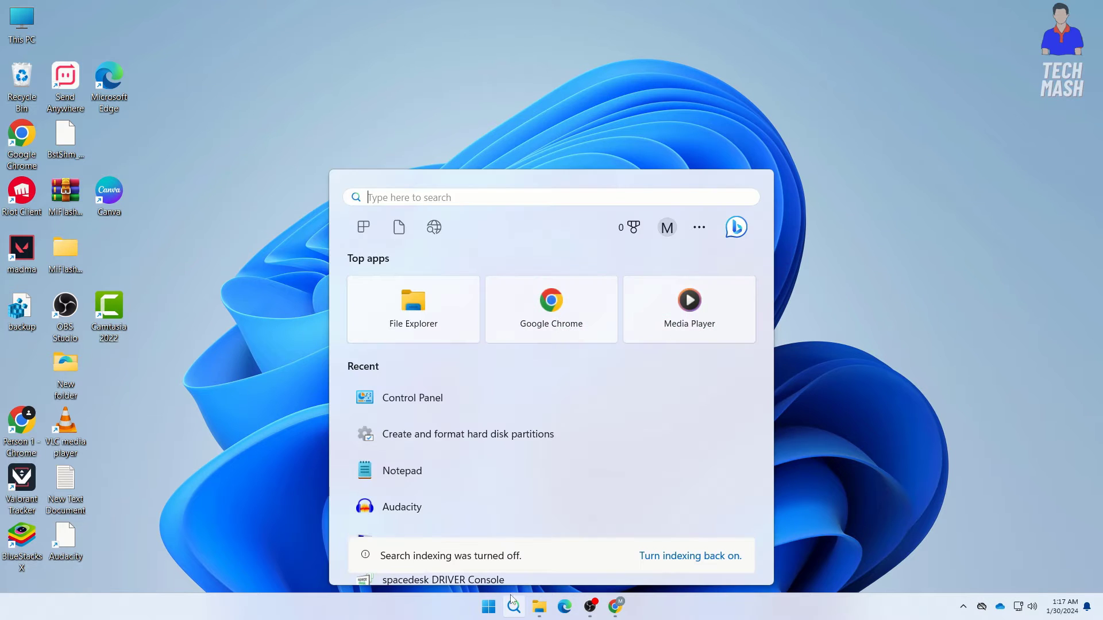
{"action": "type", "text": "co"}
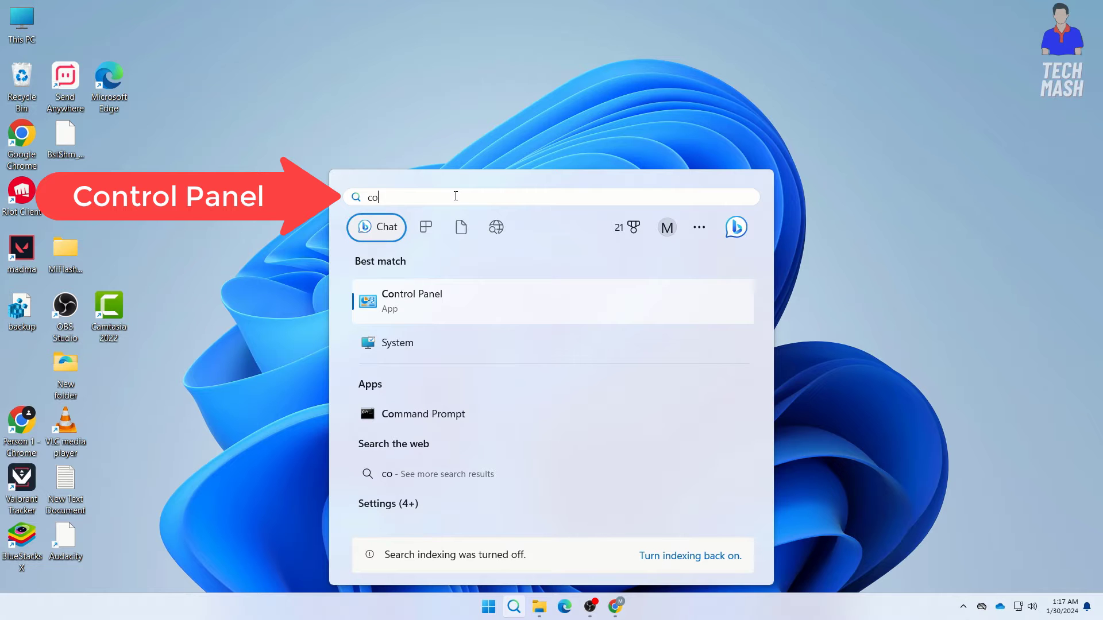
{"action": "left_click", "coordinate": [411, 303]}
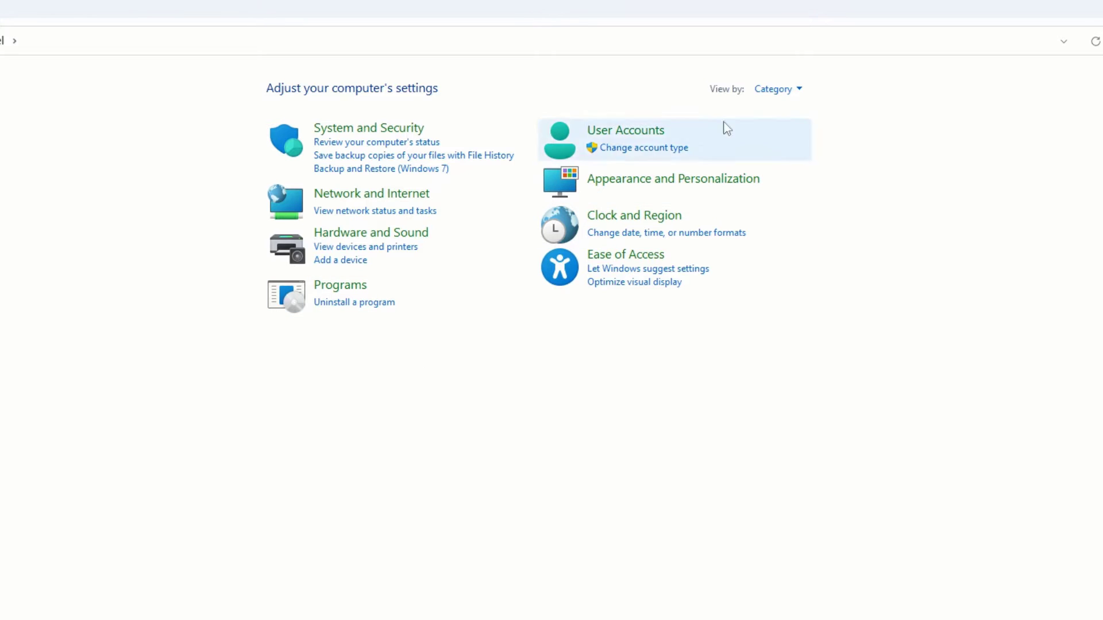
{"action": "left_click", "coordinate": [771, 89]}
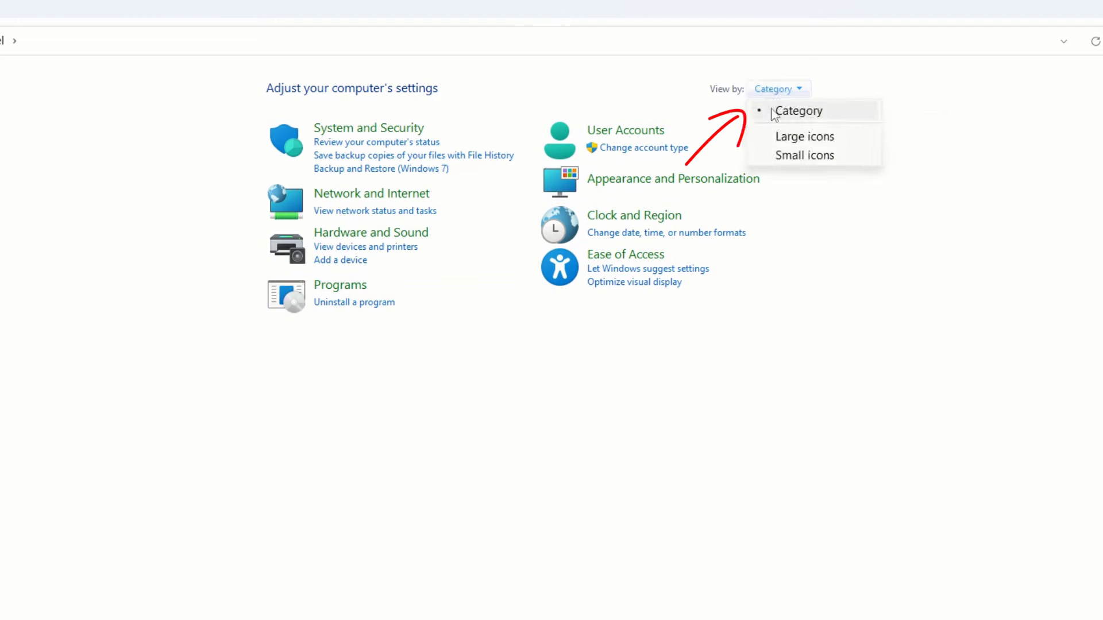
{"action": "left_click", "coordinate": [808, 112]}
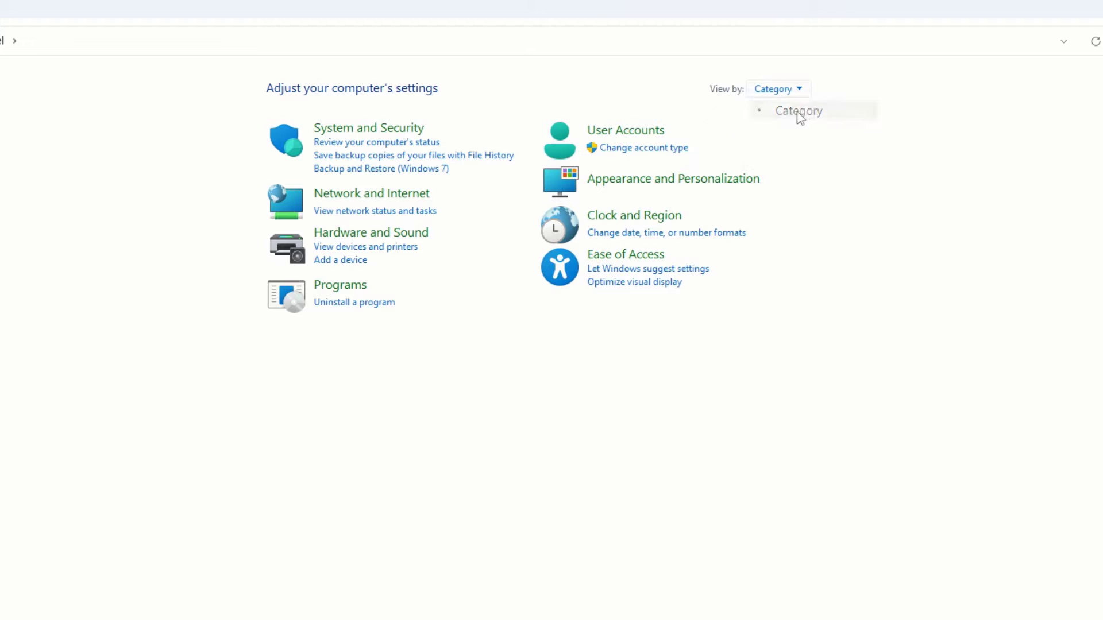
Open advanced power settings for the Balanced plan via Hardware and Sound > Power Options.
{"action": "left_click", "coordinate": [376, 233]}
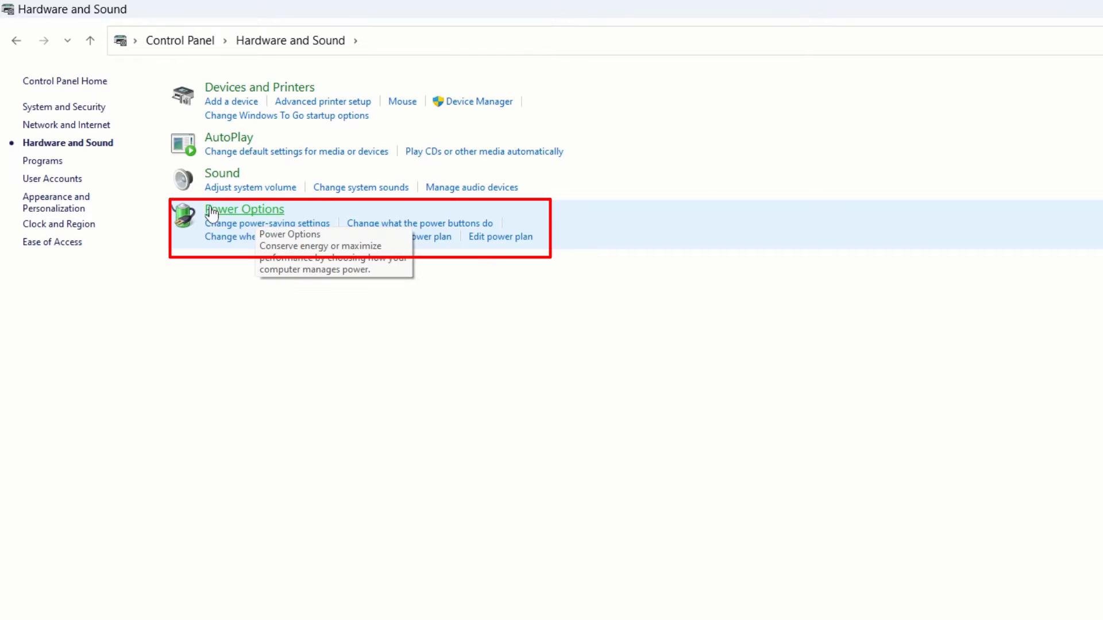
{"action": "left_click", "coordinate": [234, 219]}
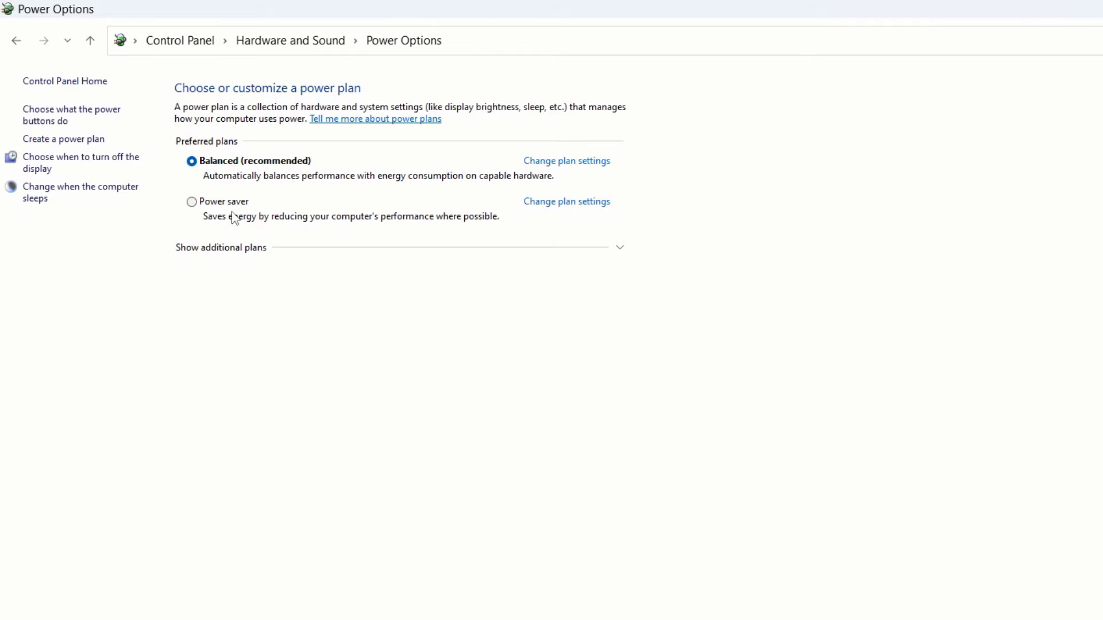
{"action": "left_click", "coordinate": [563, 165]}
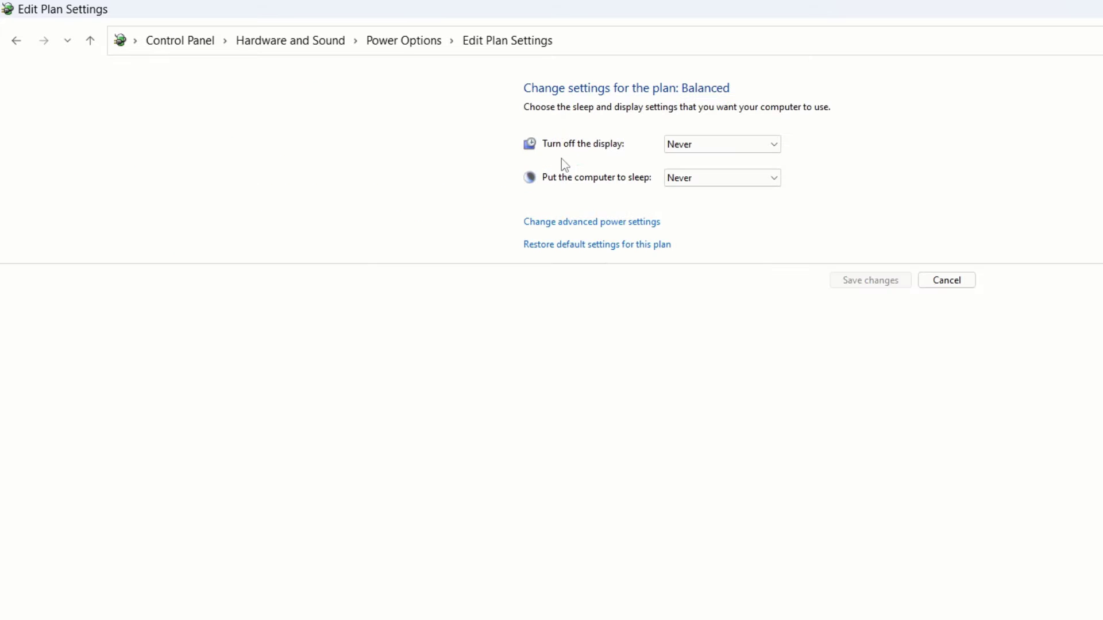
{"action": "left_click", "coordinate": [599, 225]}
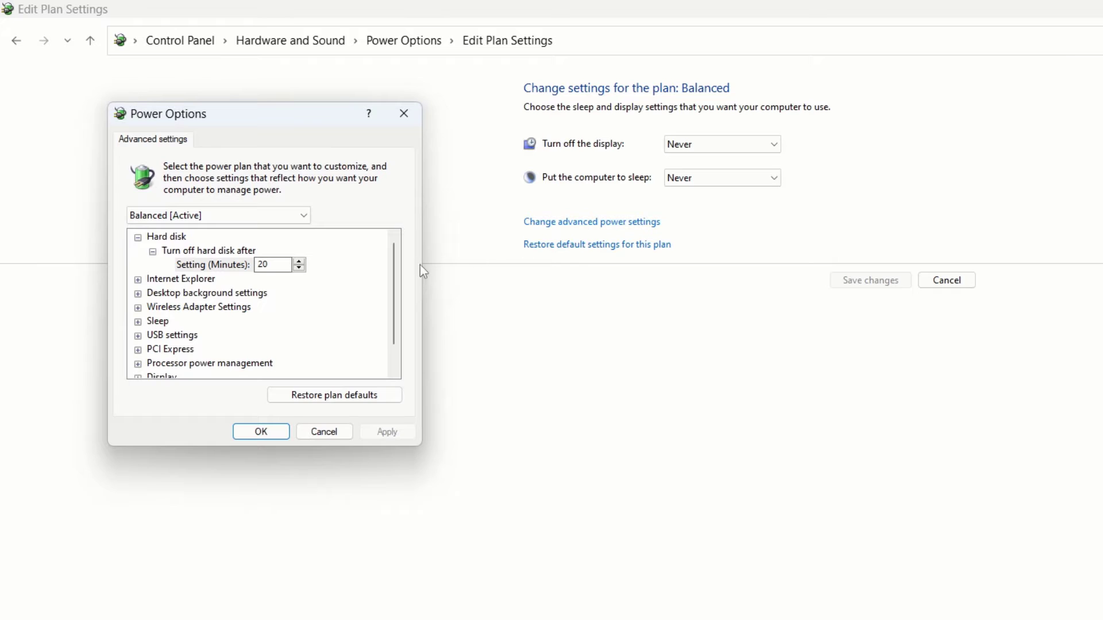
Set USB settings > USB selective suspend to Disabled, then Apply and confirm with OK.
{"action": "left_click", "coordinate": [147, 339]}
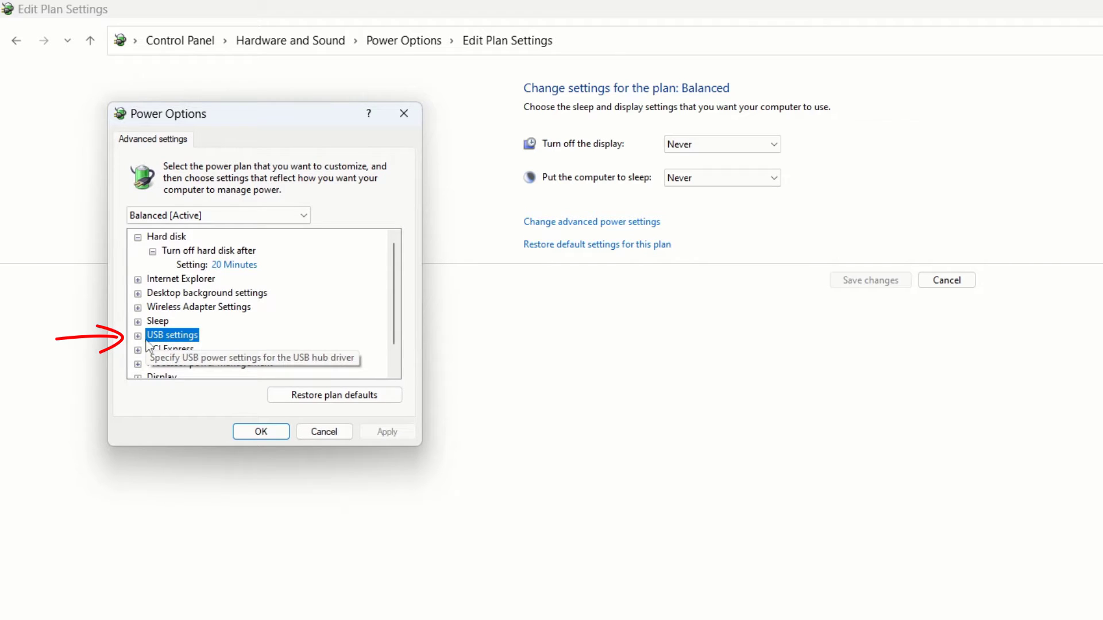
{"action": "left_click", "coordinate": [138, 336]}
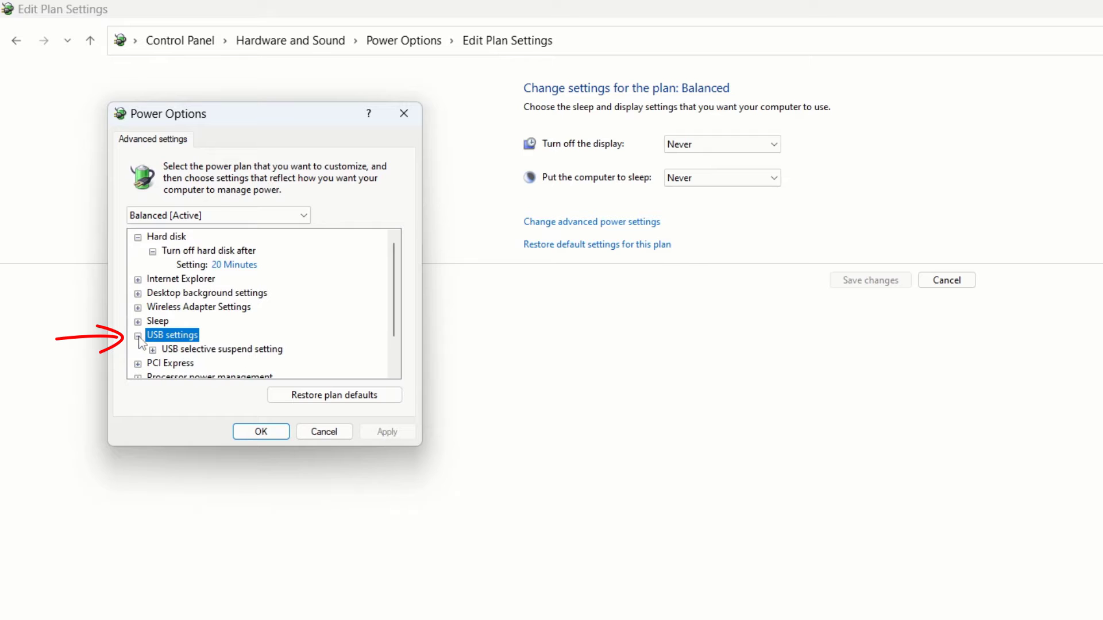
{"action": "left_click", "coordinate": [184, 350]}
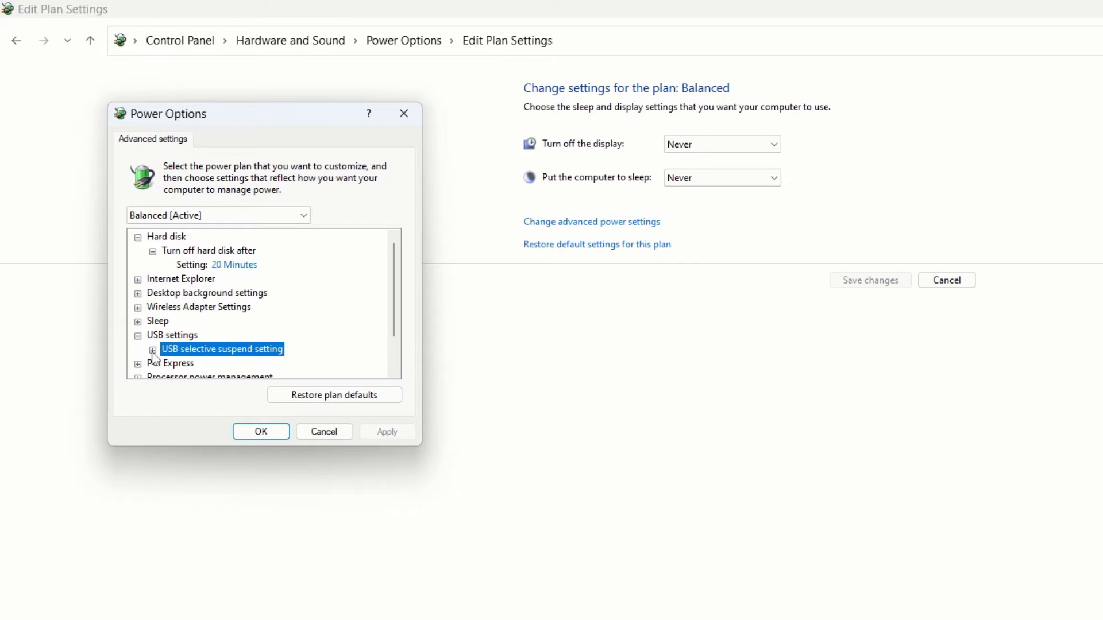
{"action": "left_click", "coordinate": [153, 350]}
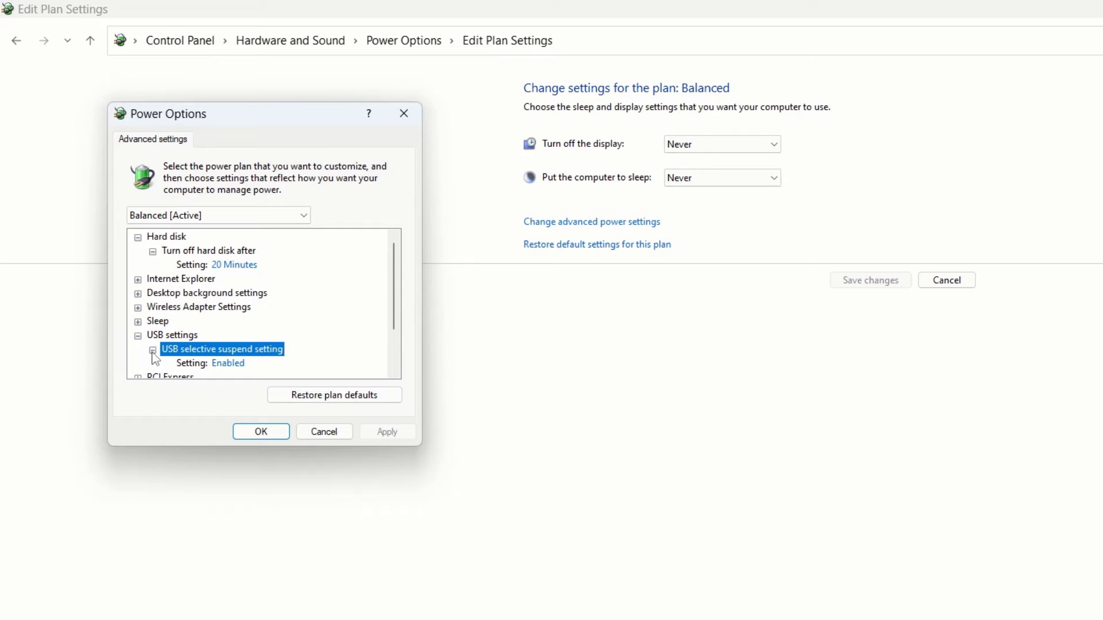
{"action": "scroll", "coordinate": [196, 339], "scroll_direction": "down", "scroll_amount": 1}
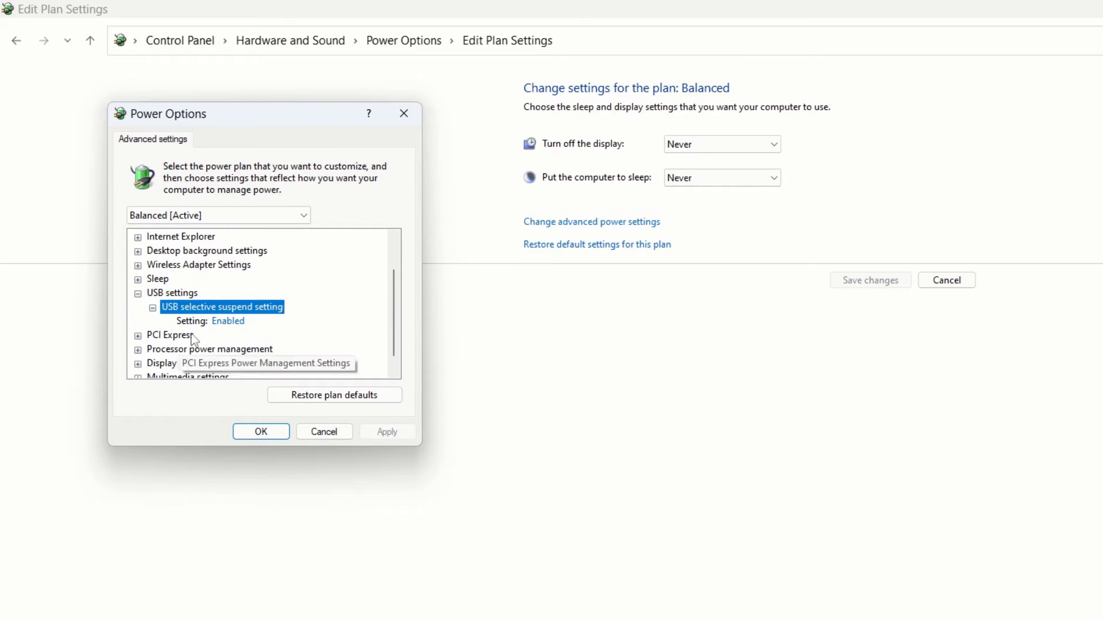
{"action": "left_click", "coordinate": [230, 323]}
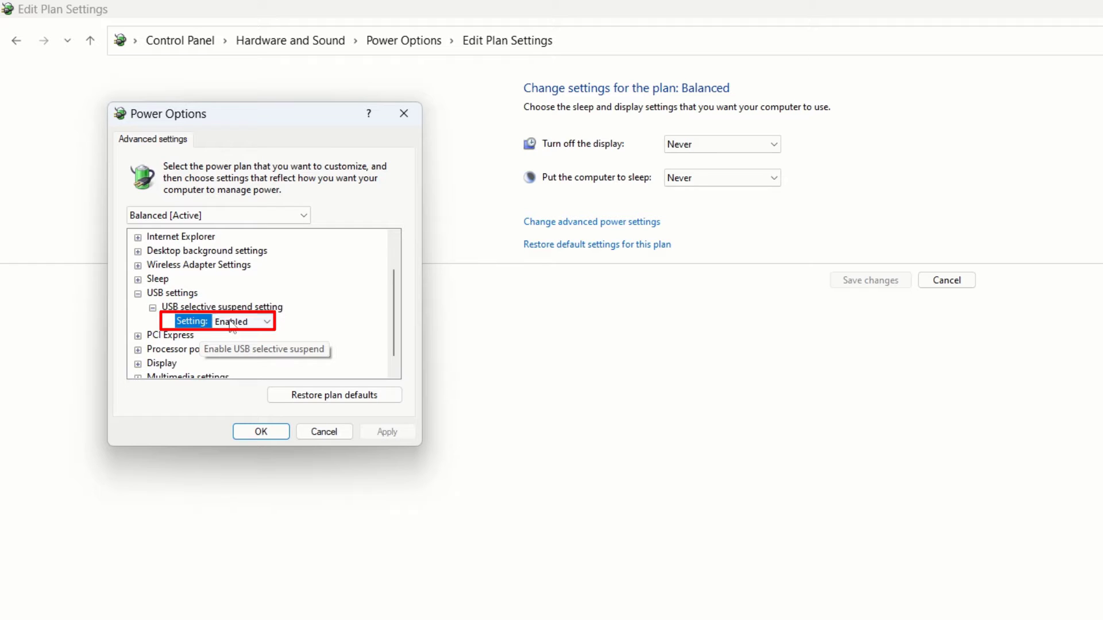
{"action": "left_click", "coordinate": [232, 323]}
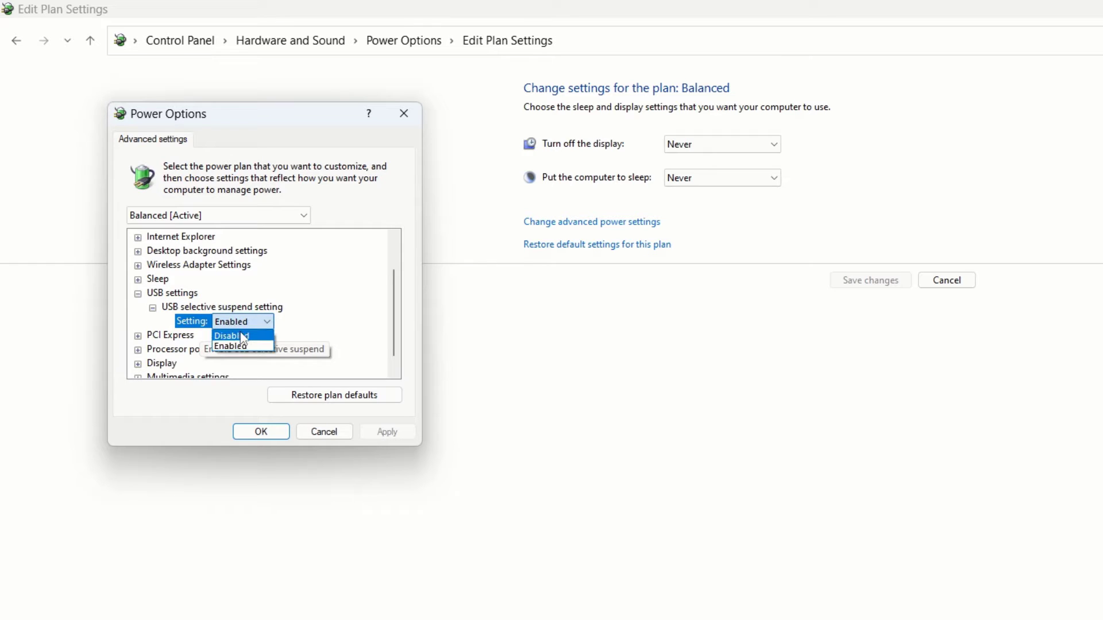
{"action": "left_click", "coordinate": [236, 337]}
{"action": "left_click", "coordinate": [244, 323]}
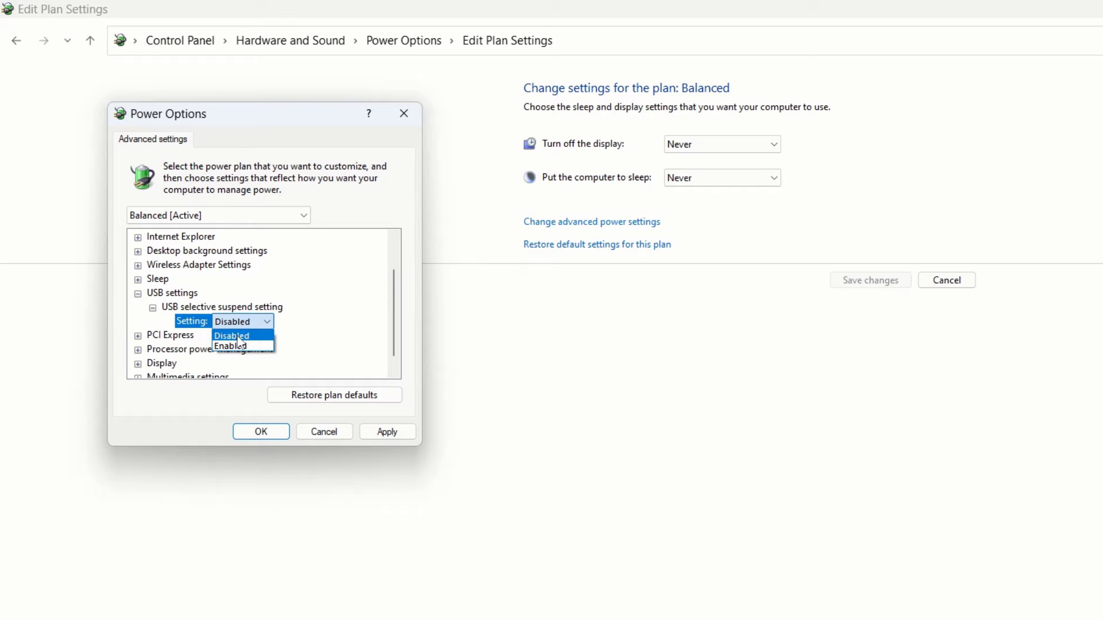
{"action": "left_click", "coordinate": [239, 340]}
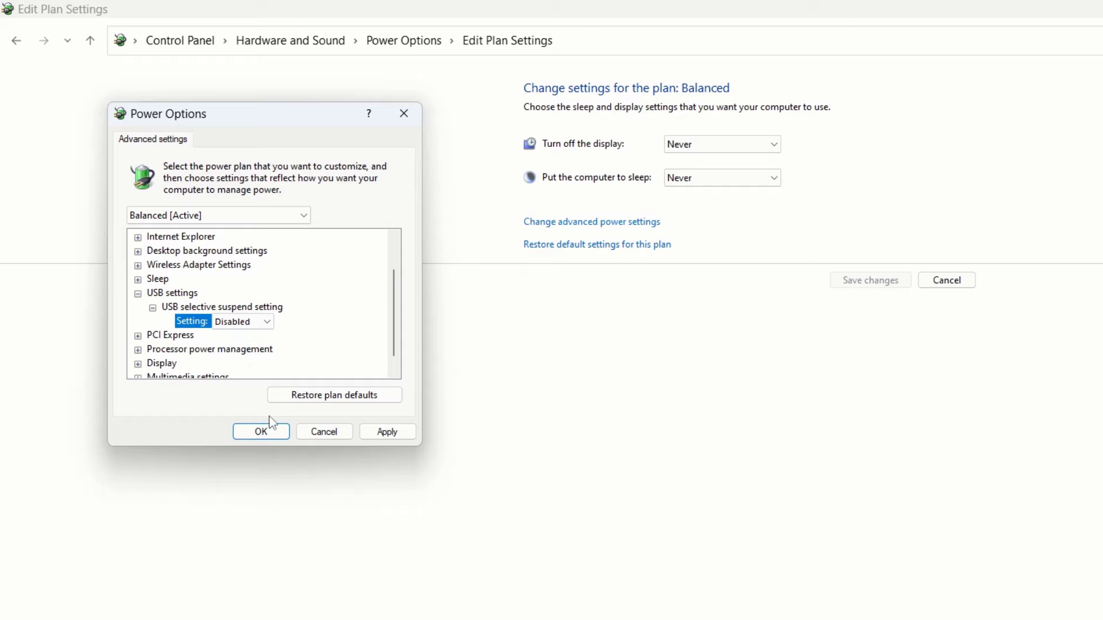
{"action": "left_click", "coordinate": [394, 436]}
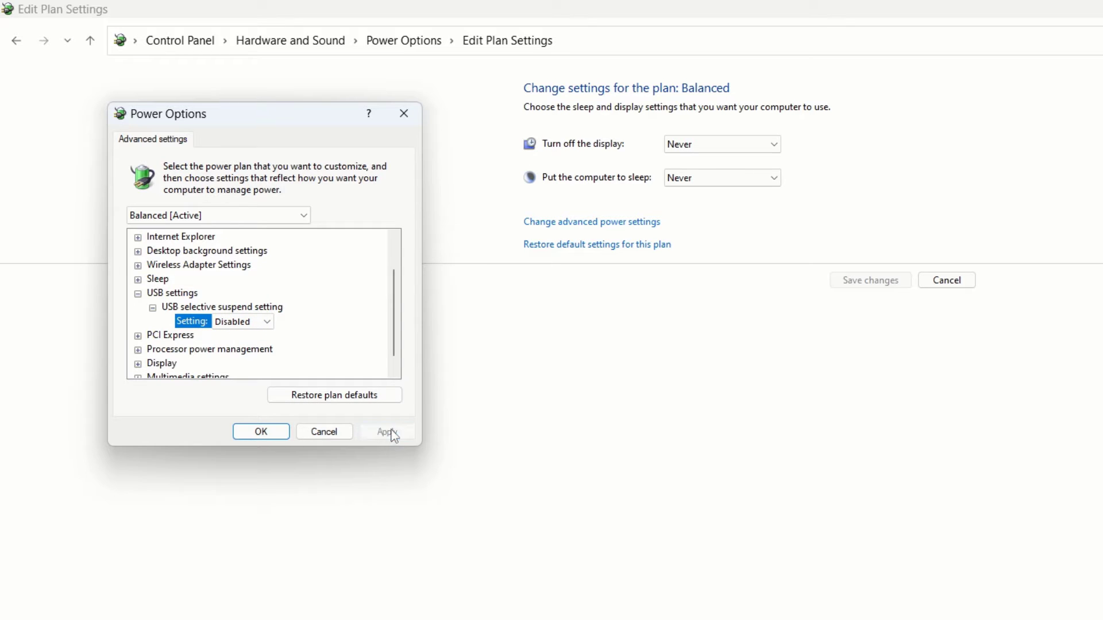
{"action": "left_click", "coordinate": [269, 435]}
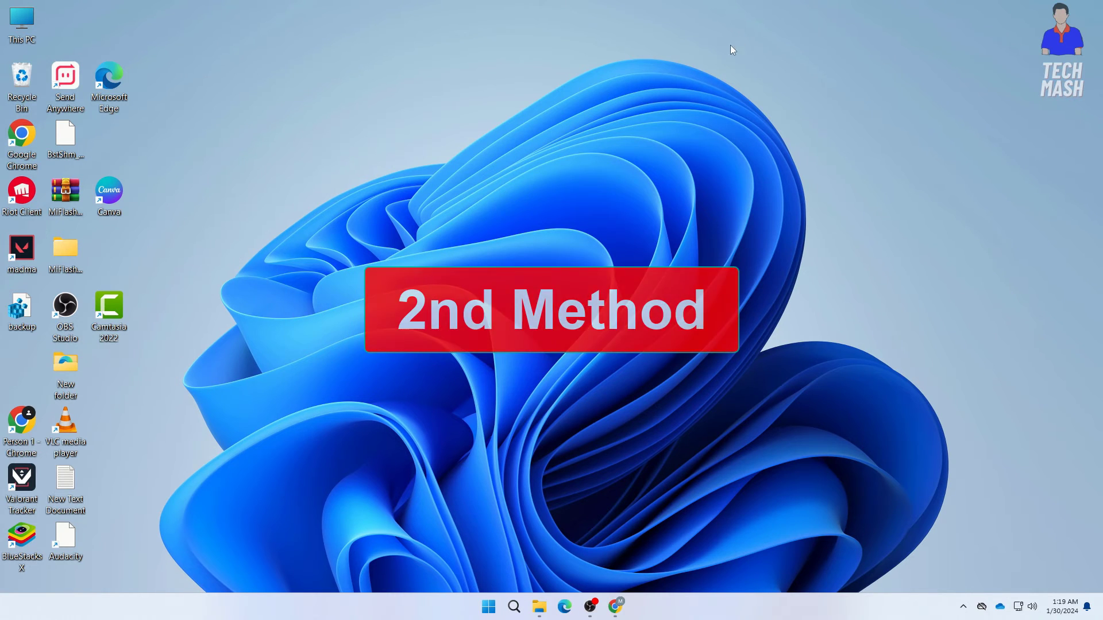
Search 'disk manager' and launch the 'Create and format hard disk partitions' result.
{"action": "left_click", "coordinate": [514, 606]}
{"action": "type", "text": "di"}
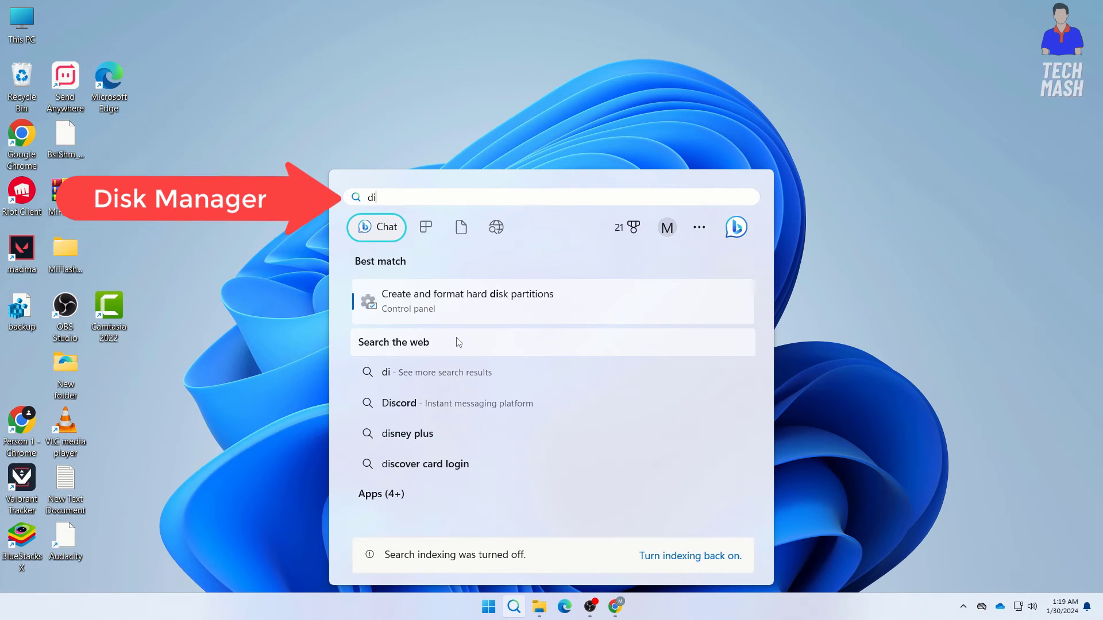
{"action": "type", "text": "sk manager"}
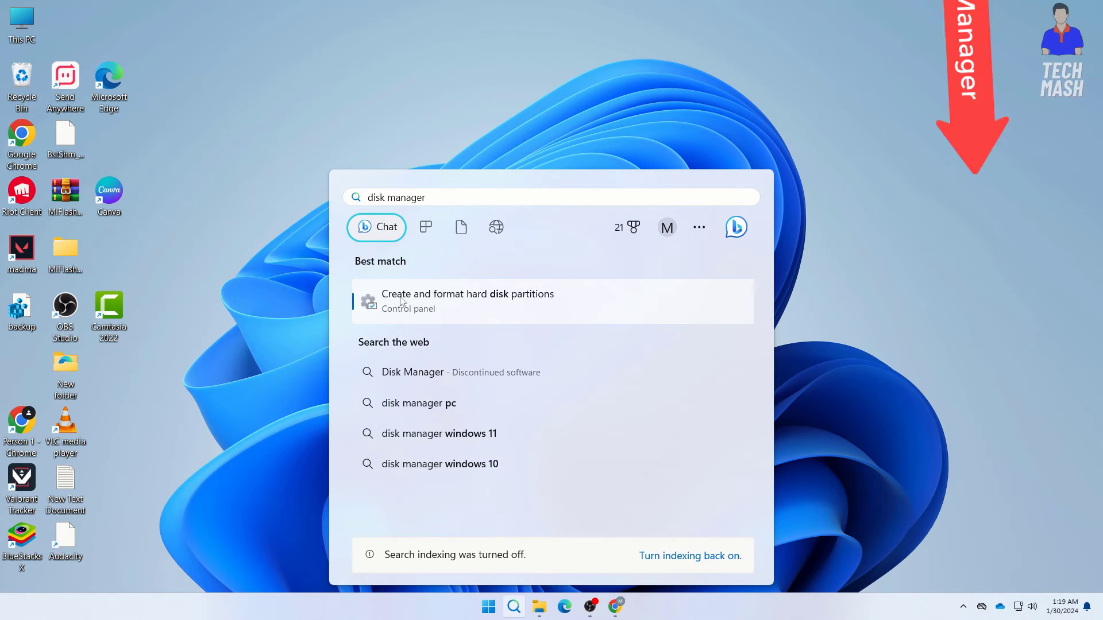
{"action": "left_click", "coordinate": [442, 299]}
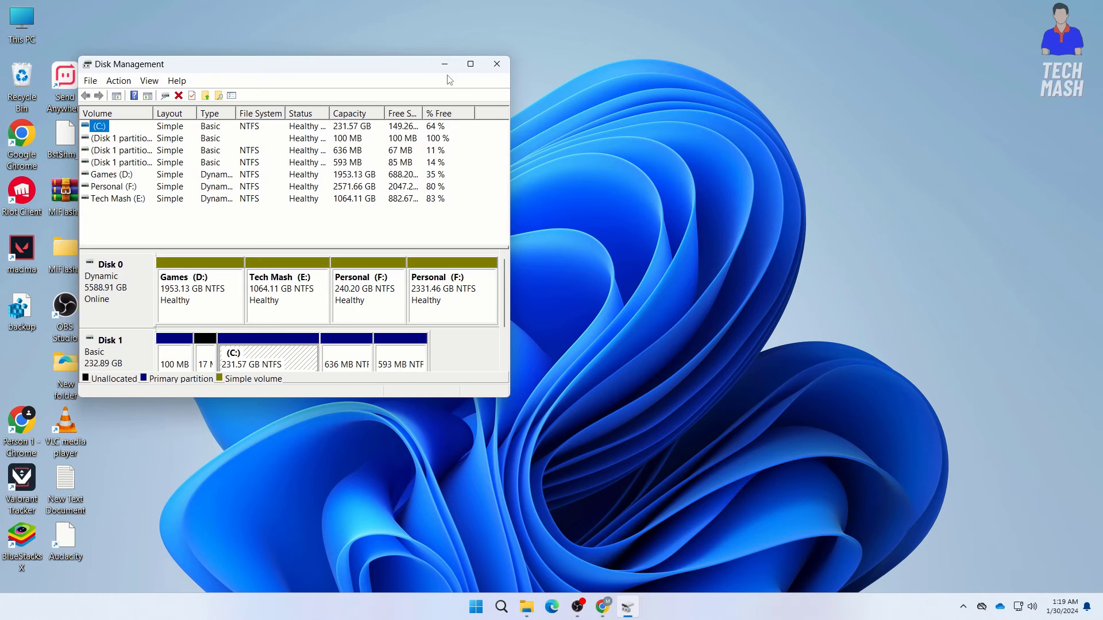
Maximize the window and launch New Simple Volume on Disk 1's 17 MB unallocated space.
{"action": "left_click", "coordinate": [471, 64]}
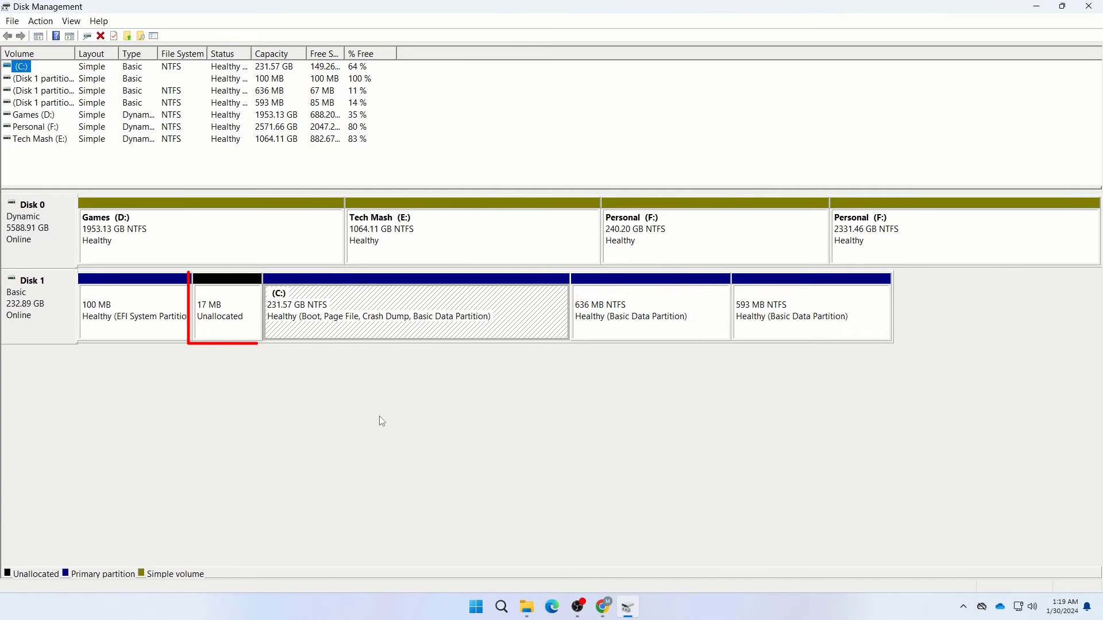
{"action": "left_click", "coordinate": [218, 317]}
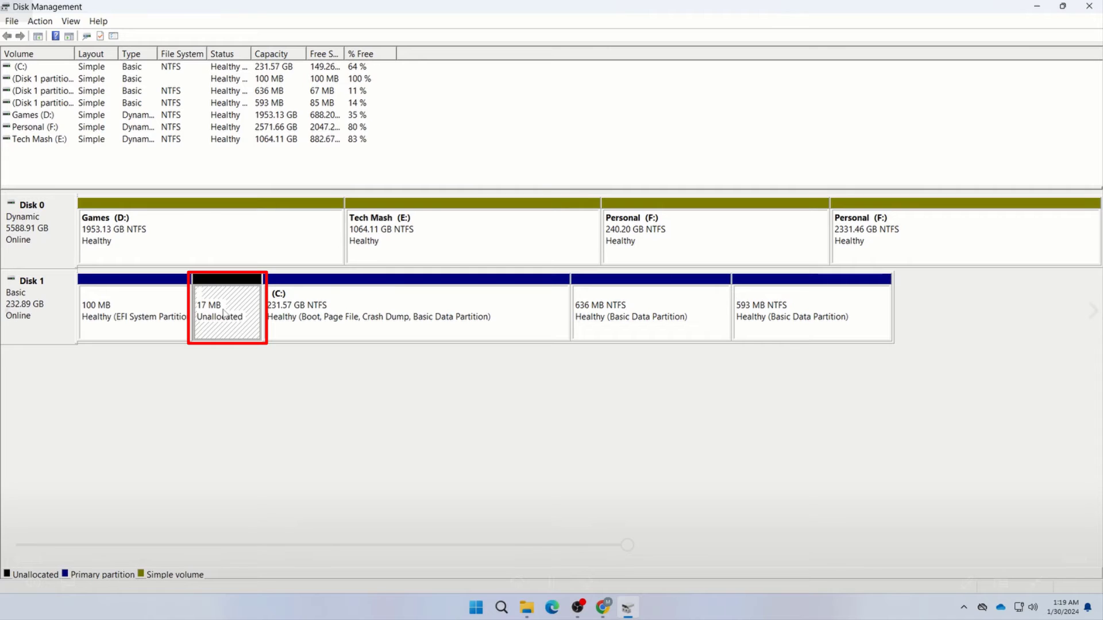
{"action": "right_click", "coordinate": [225, 312]}
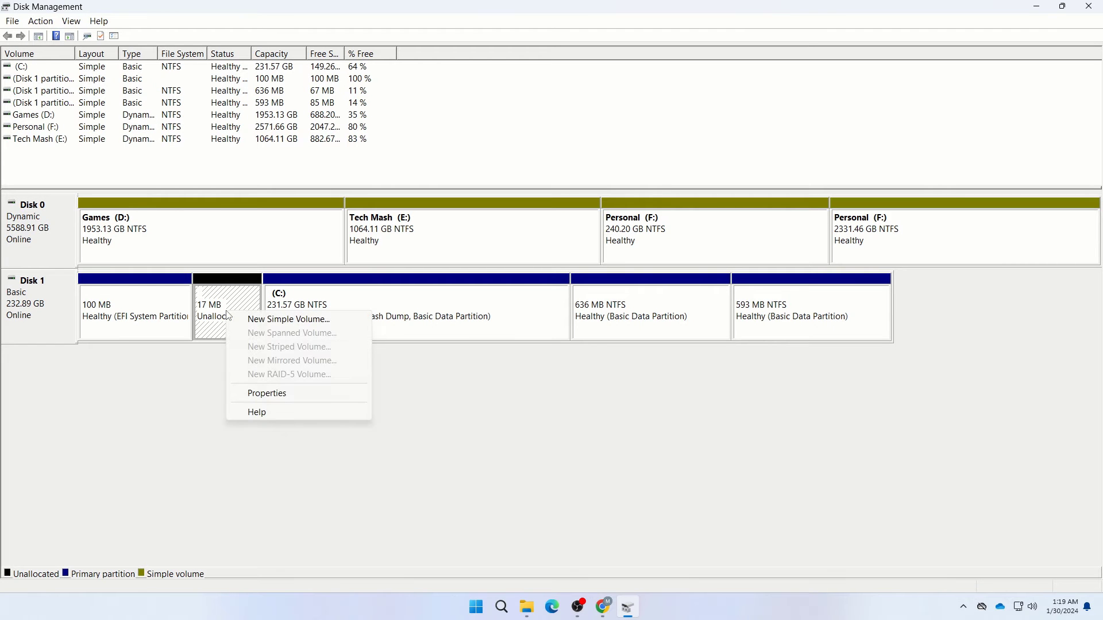
{"action": "left_click", "coordinate": [246, 320]}
{"action": "left_click", "coordinate": [543, 356]}
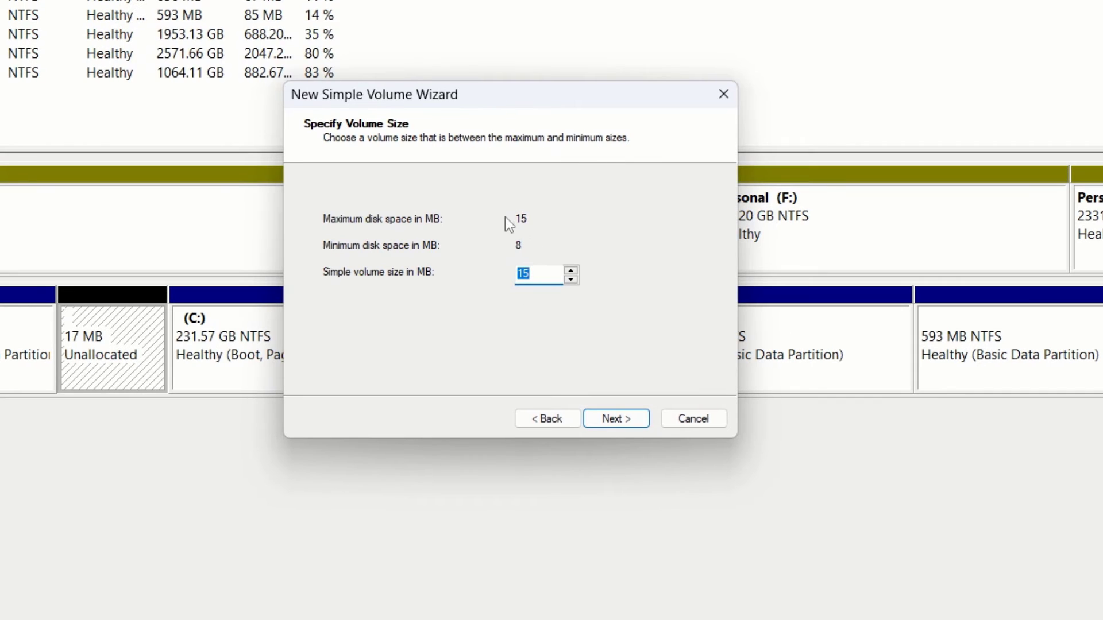
Keep the volume size at 15 MB and assign drive letter G.
{"action": "left_click", "coordinate": [537, 274]}
{"action": "left_click", "coordinate": [630, 424]}
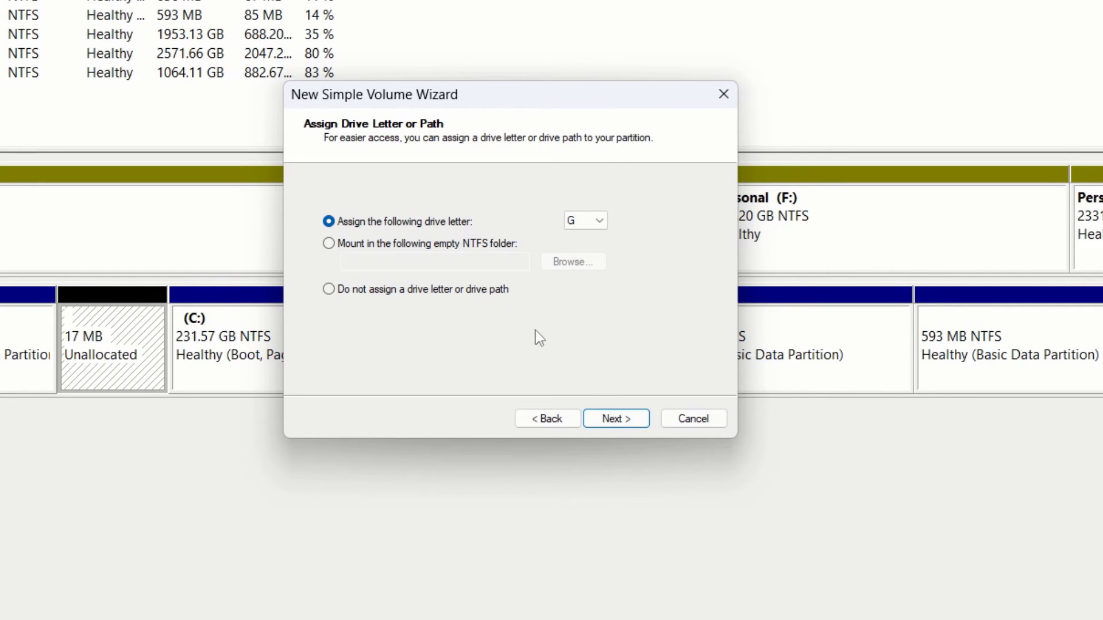
{"action": "left_click", "coordinate": [329, 243]}
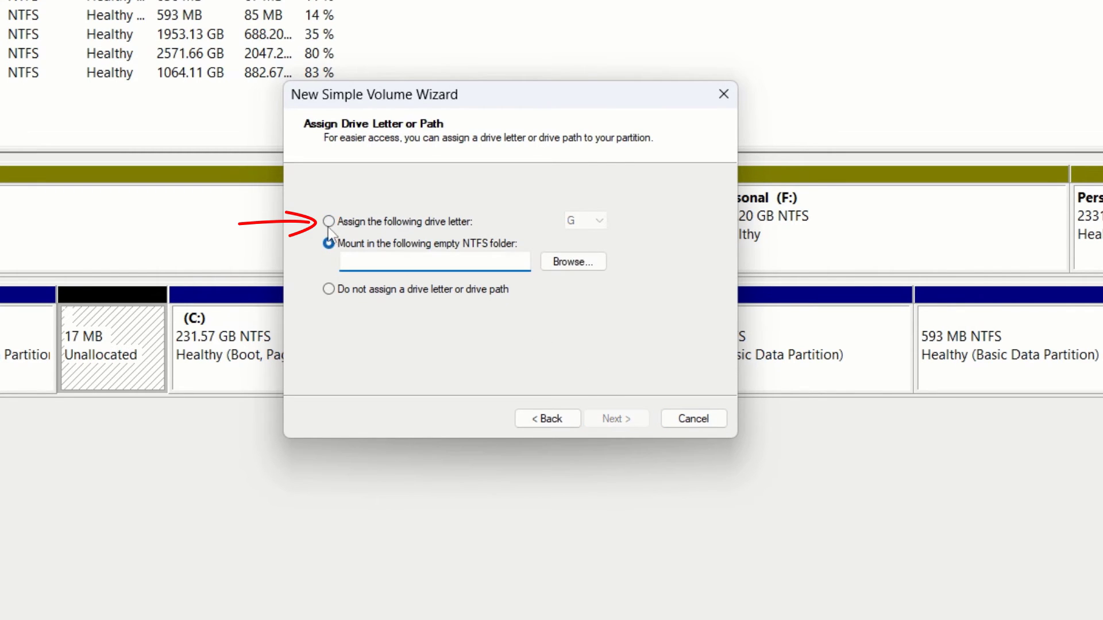
{"action": "left_click", "coordinate": [328, 222]}
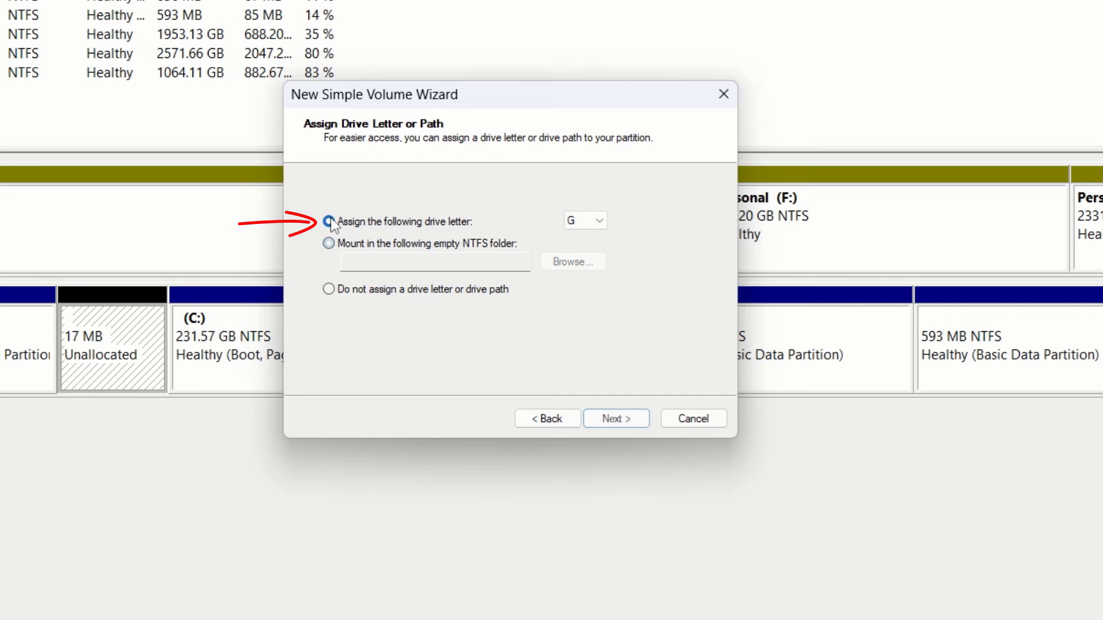
{"action": "left_click", "coordinate": [611, 421]}
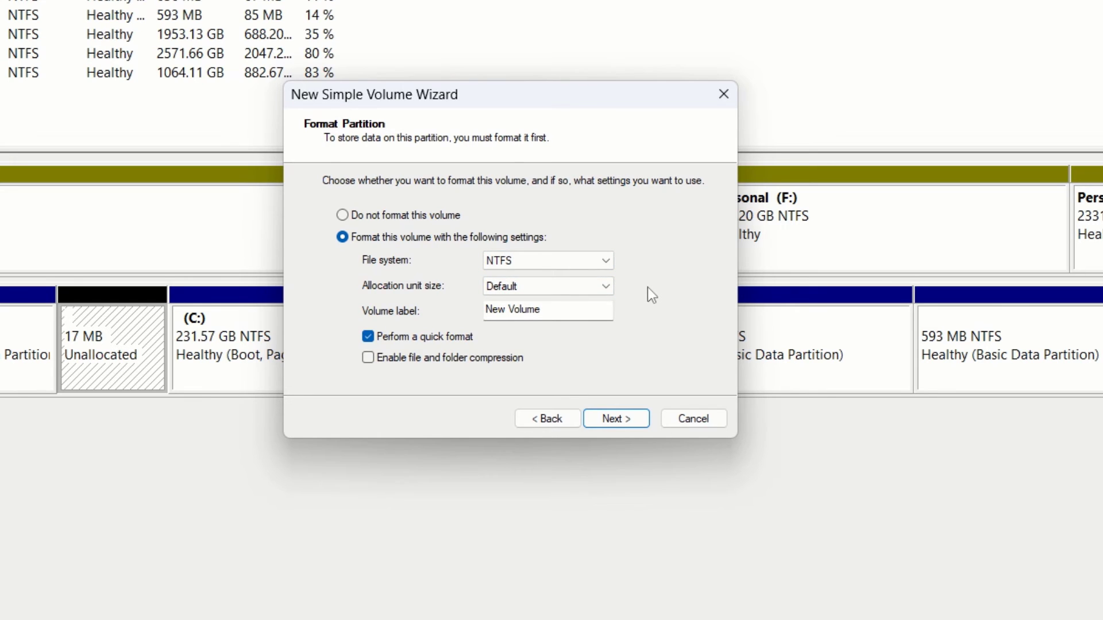
Keep NTFS quick format and finish the wizard to create the volume.
{"action": "left_click", "coordinate": [575, 266]}
{"action": "left_click", "coordinate": [540, 266]}
{"action": "left_click", "coordinate": [626, 417]}
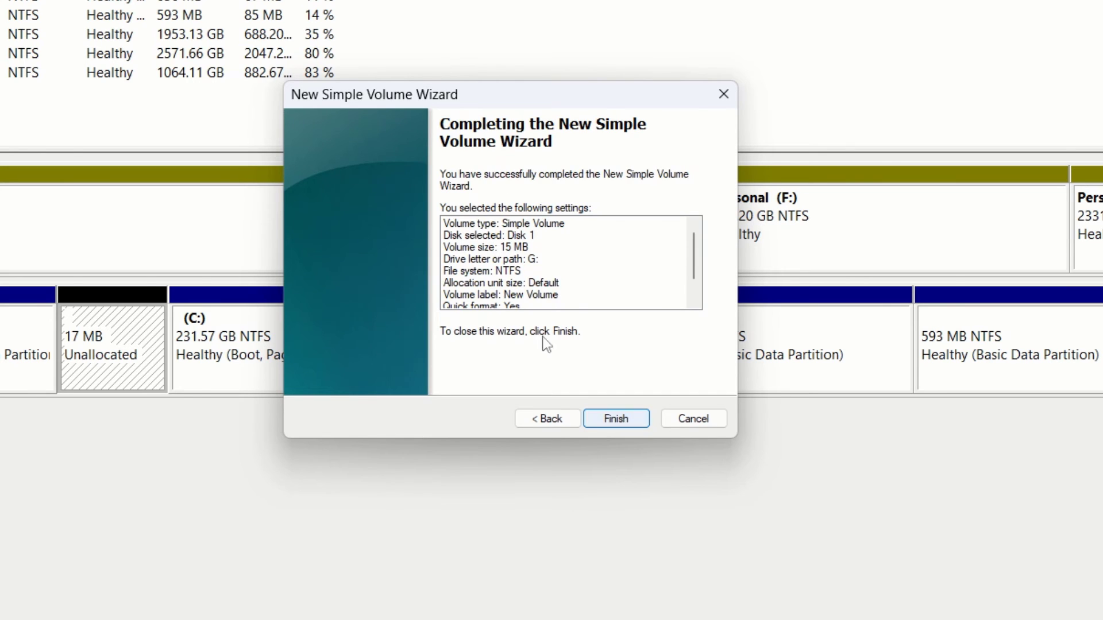
{"action": "scroll", "coordinate": [517, 296], "scroll_direction": "down", "scroll_amount": 2}
{"action": "scroll", "coordinate": [551, 274], "scroll_direction": "up", "scroll_amount": 2}
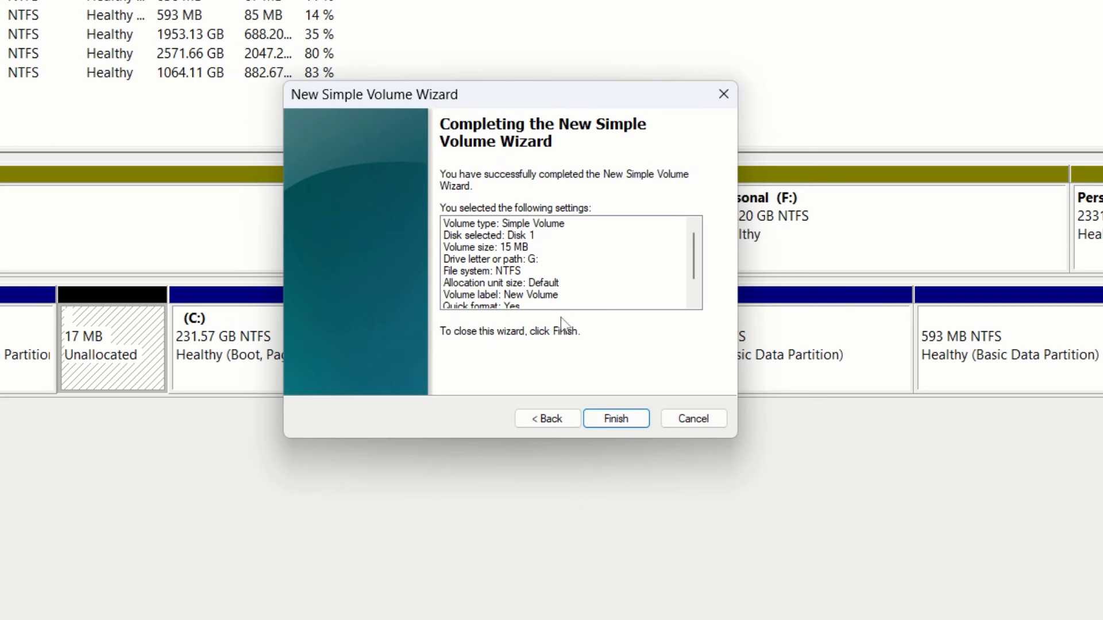
{"action": "left_click", "coordinate": [620, 419]}
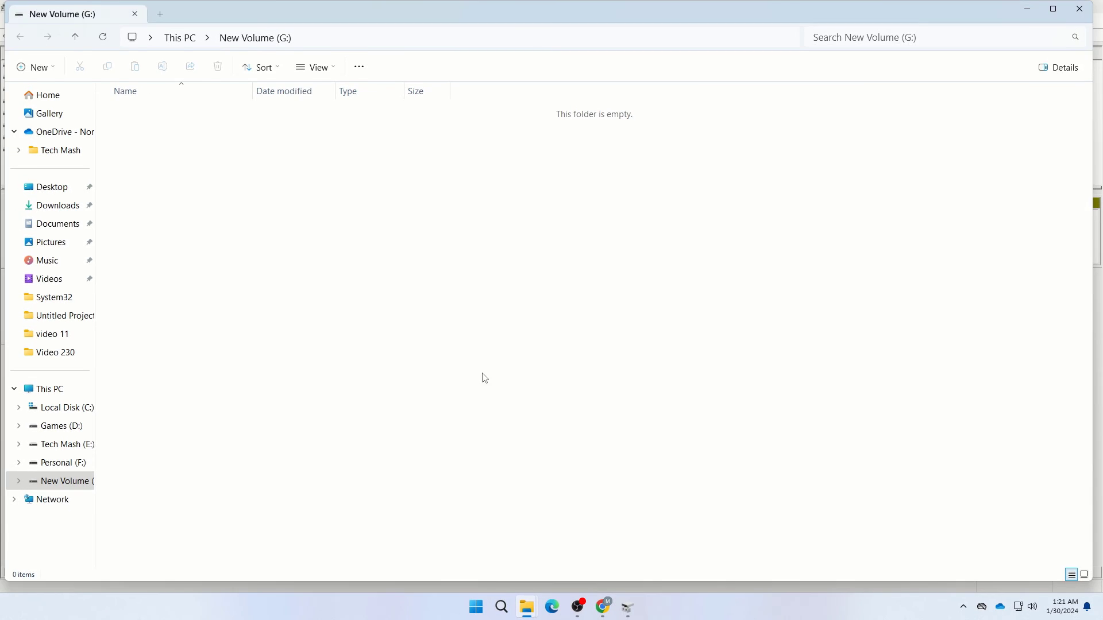
Close the New Volume (G:) Explorer window and Disk Management.
{"action": "left_click", "coordinate": [1091, 6]}
{"action": "left_click", "coordinate": [1091, 6]}
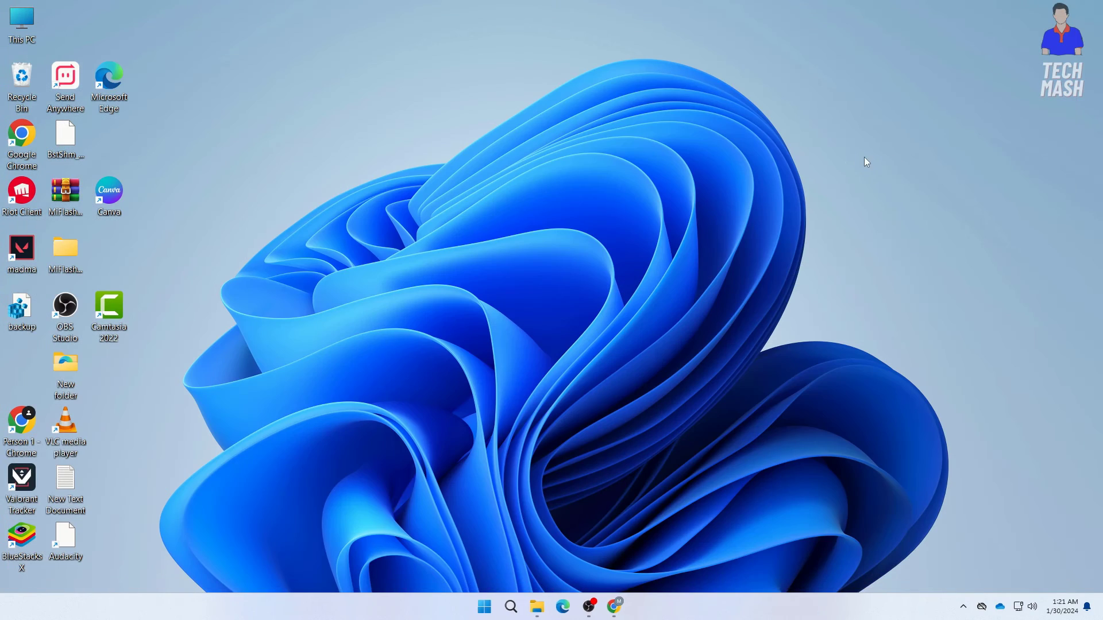